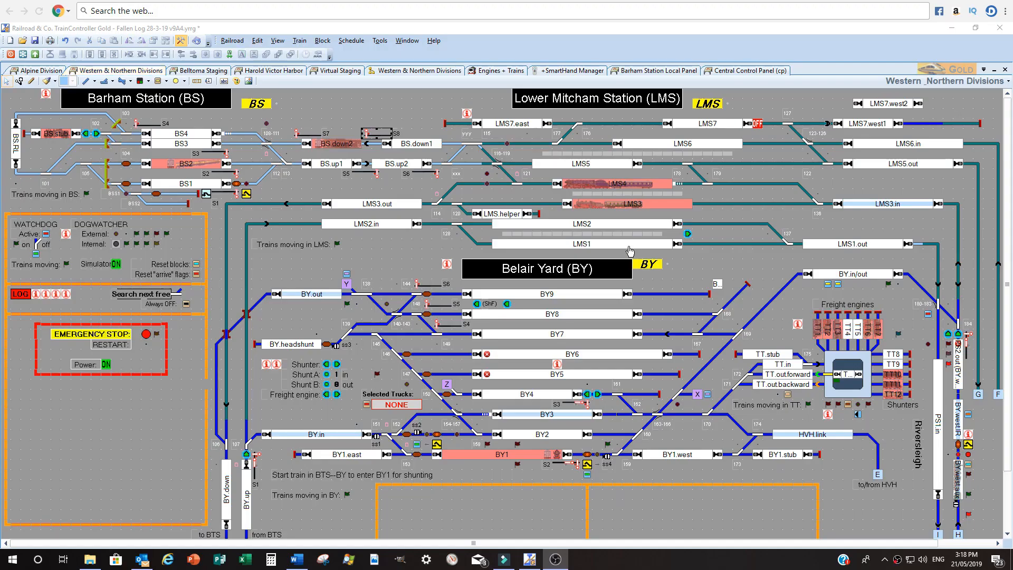
Start the Railcar 1 service from the Central Control Panel
mouse_move(630, 250)
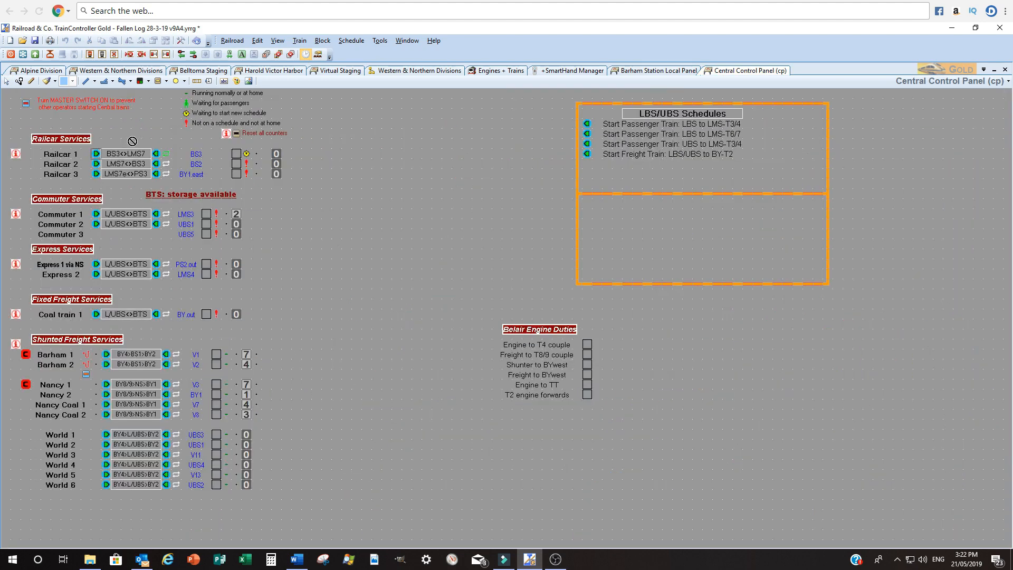
click(97, 154)
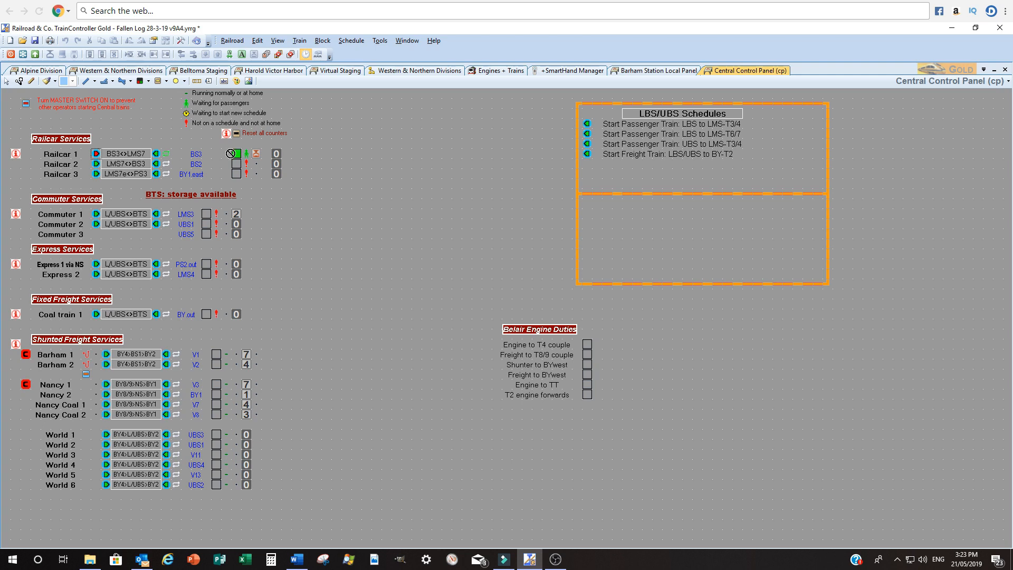
mouse_move(236, 153)
click(261, 155)
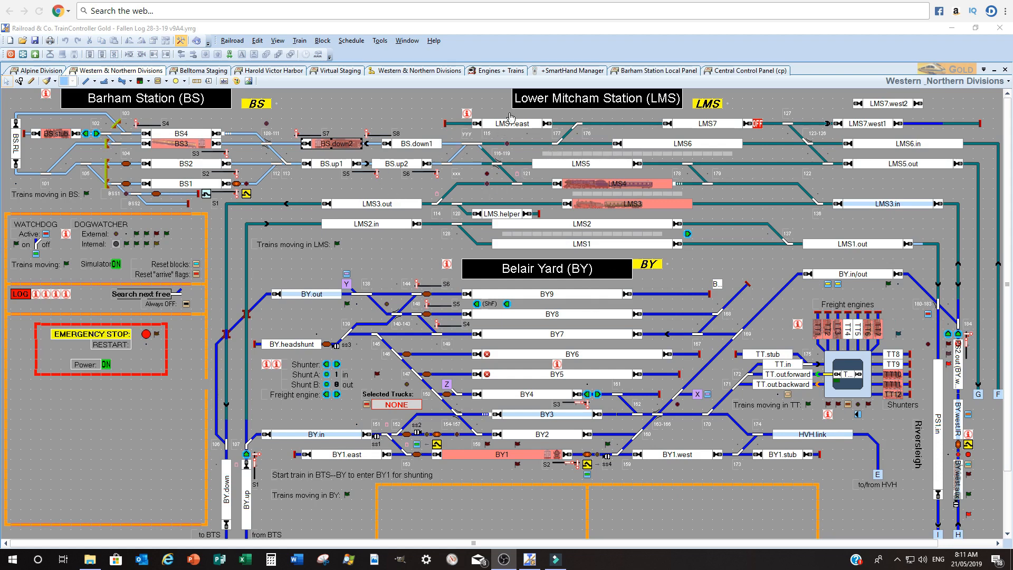
Open the Western & Northern Divisions dispatcher view with its schedule list and the AutoTrain tool
click(396, 74)
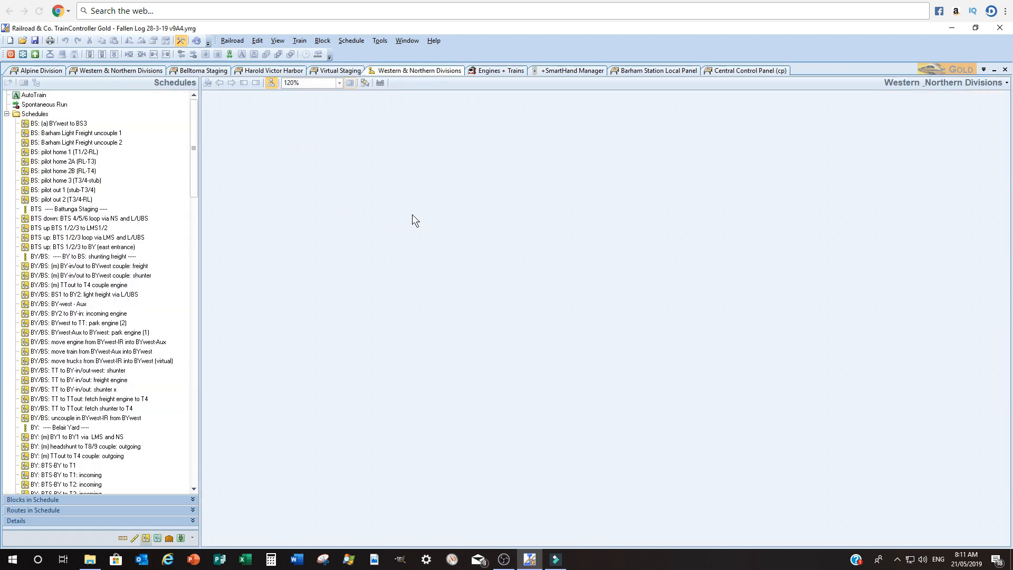
click(229, 53)
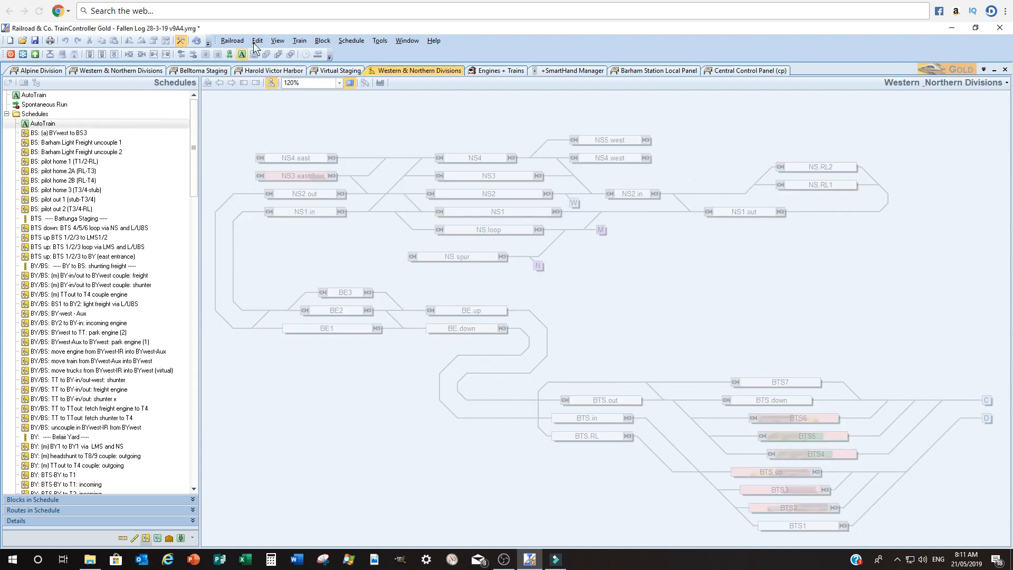
click(241, 55)
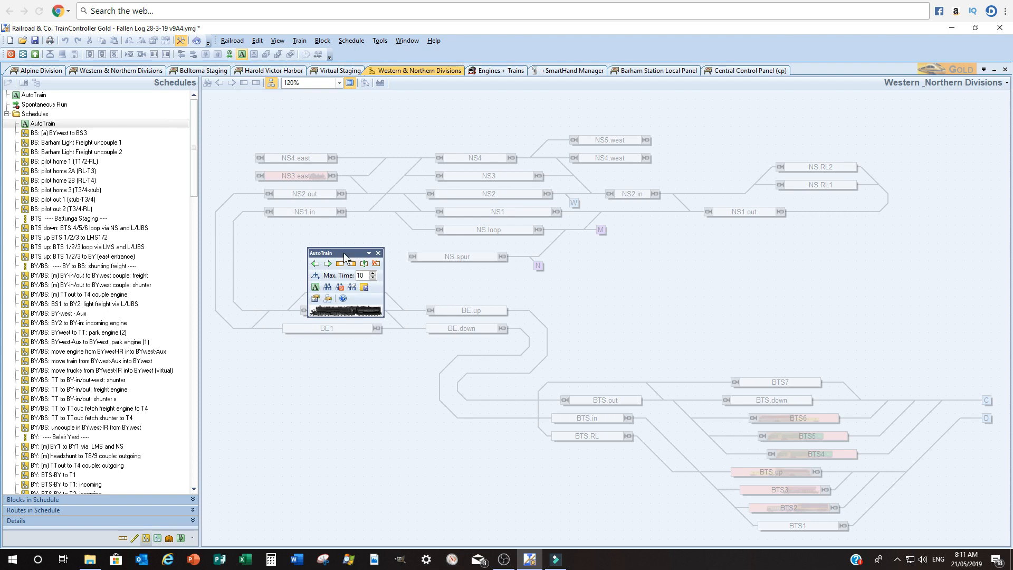
Switch the dispatcher view to the Western_Northern Divisions layout
click(1007, 83)
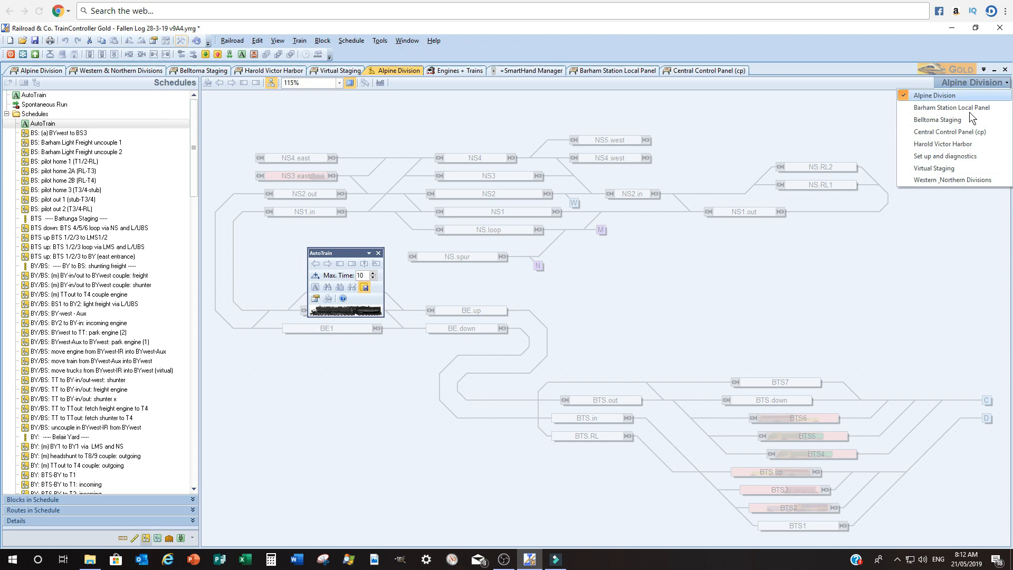
click(943, 181)
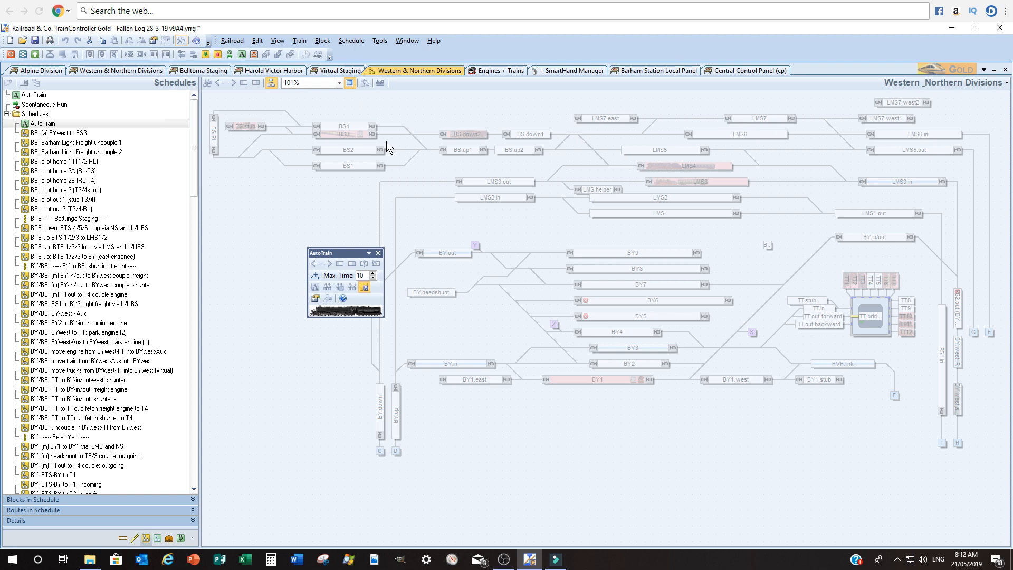
Use AutoTrain to set up a route from block BS3 to block LMS7
click(756, 125)
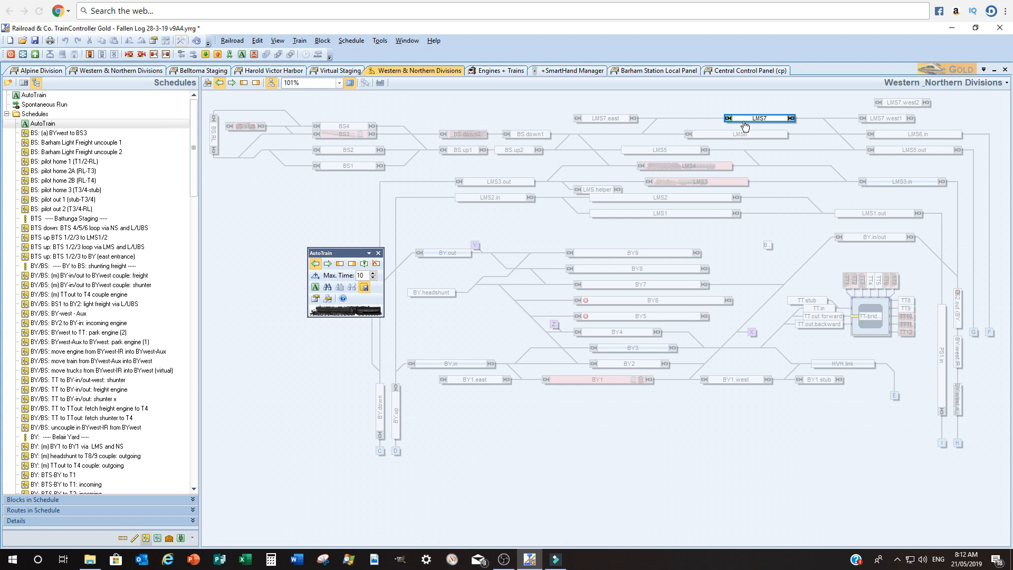
mouse_move(745, 125)
click(360, 138)
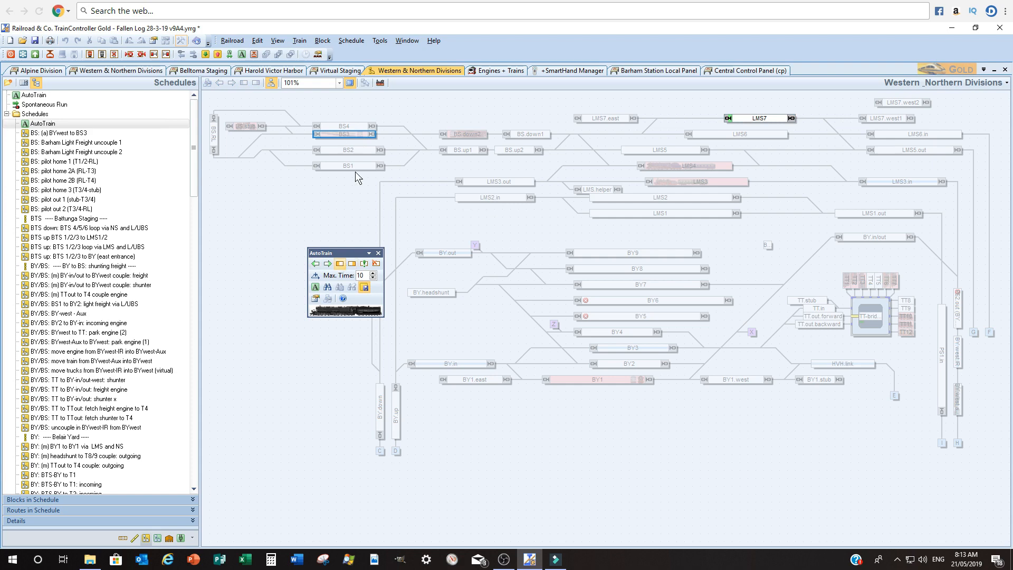
click(349, 266)
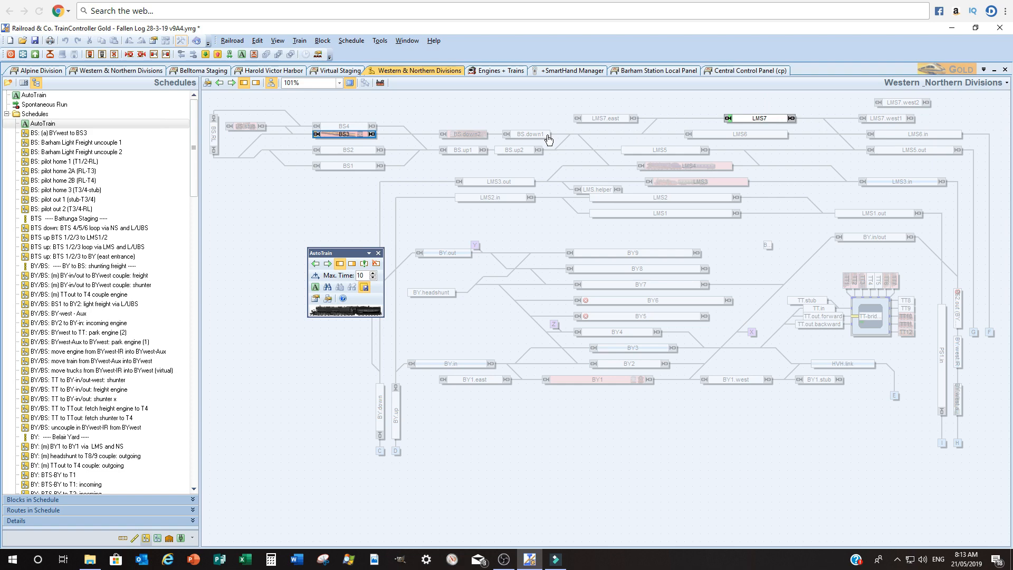
click(328, 288)
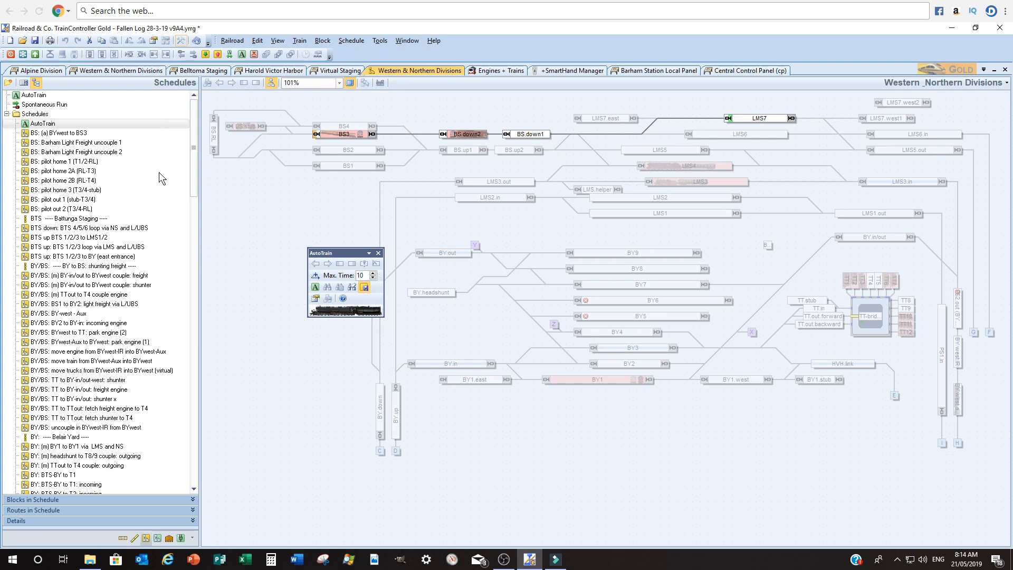
Select the AutoTrain schedule in the list and close the AutoTrain tool window
click(31, 125)
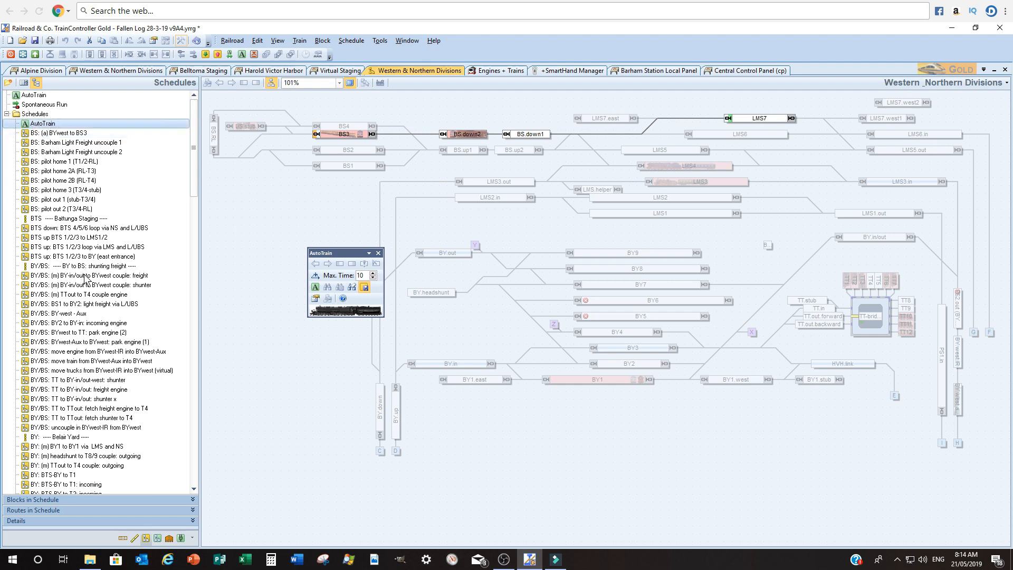
click(255, 306)
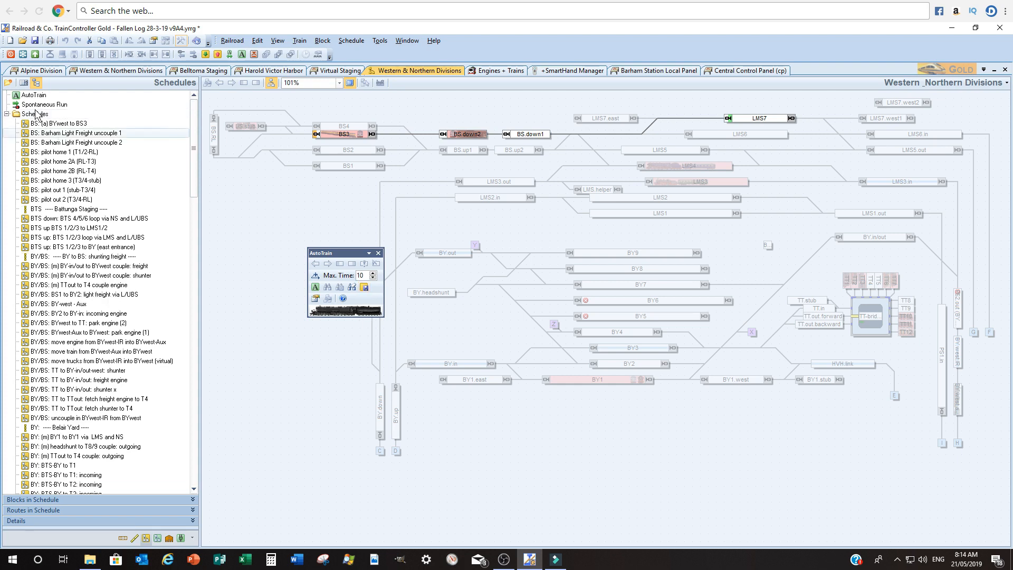
click(365, 286)
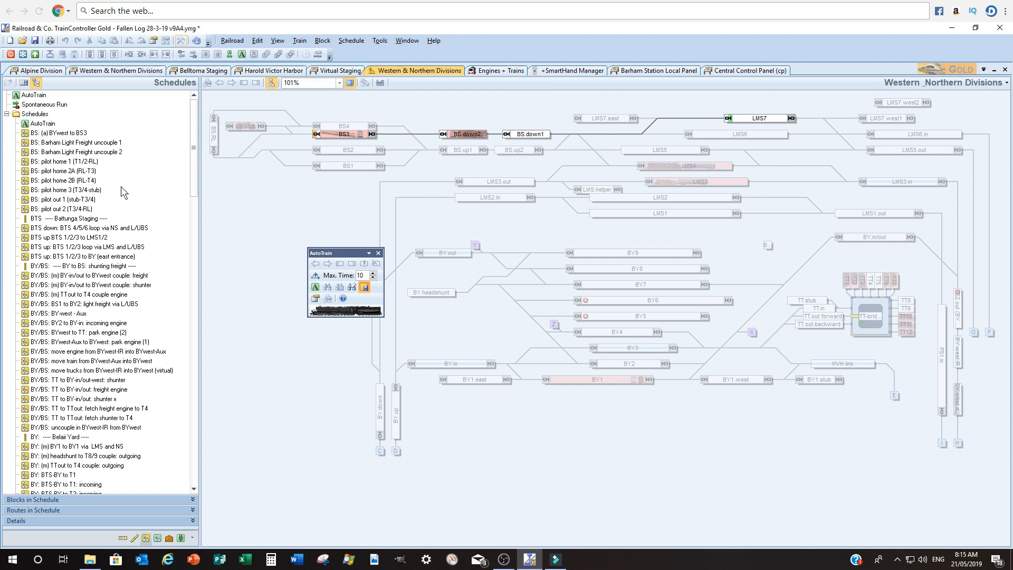
click(103, 238)
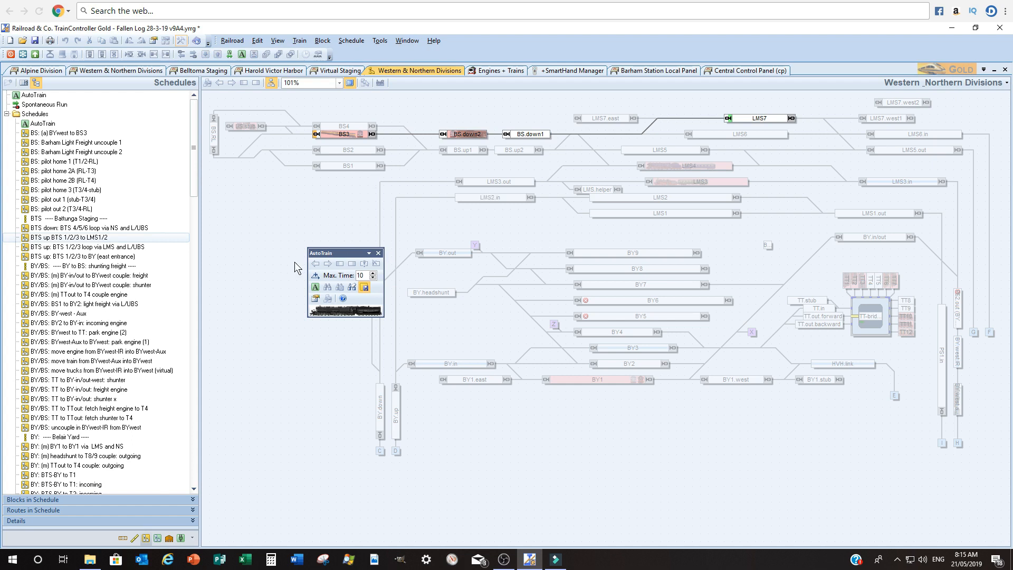
click(379, 253)
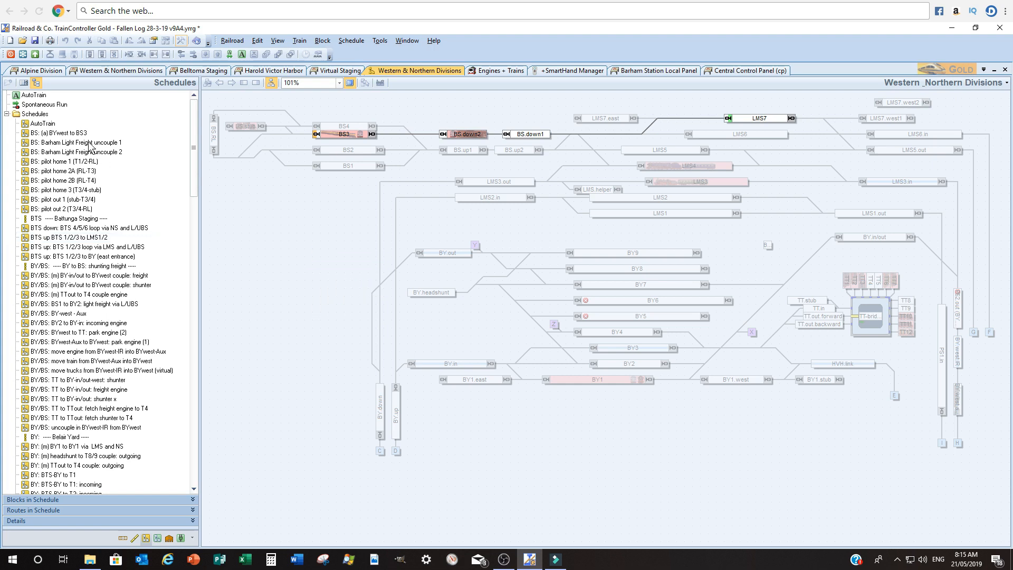
Open the AutoTrain schedule's properties and enable the rule Train may stay in start block
click(33, 125)
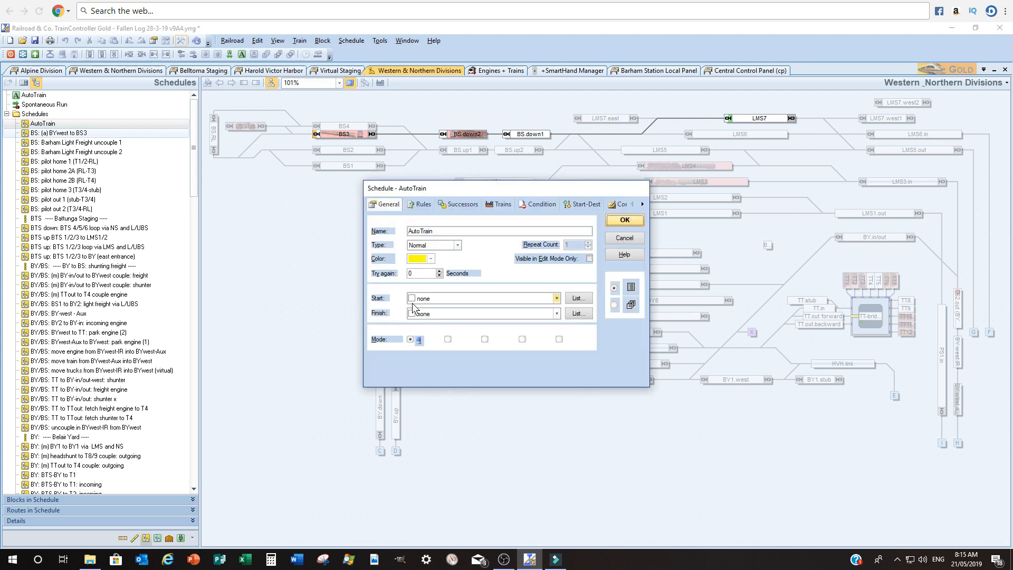
drag(453, 182, 372, 168)
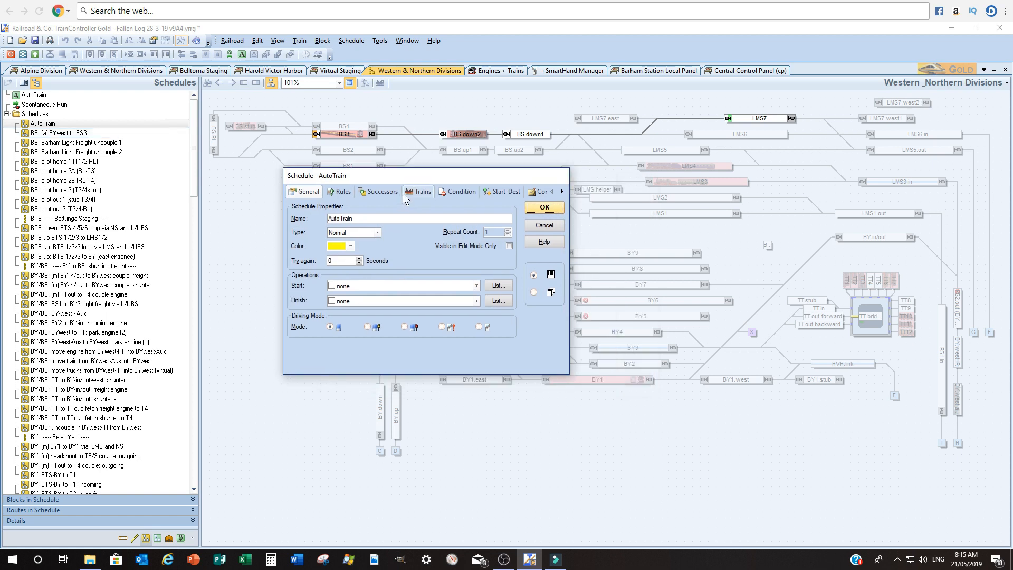
drag(400, 175, 426, 188)
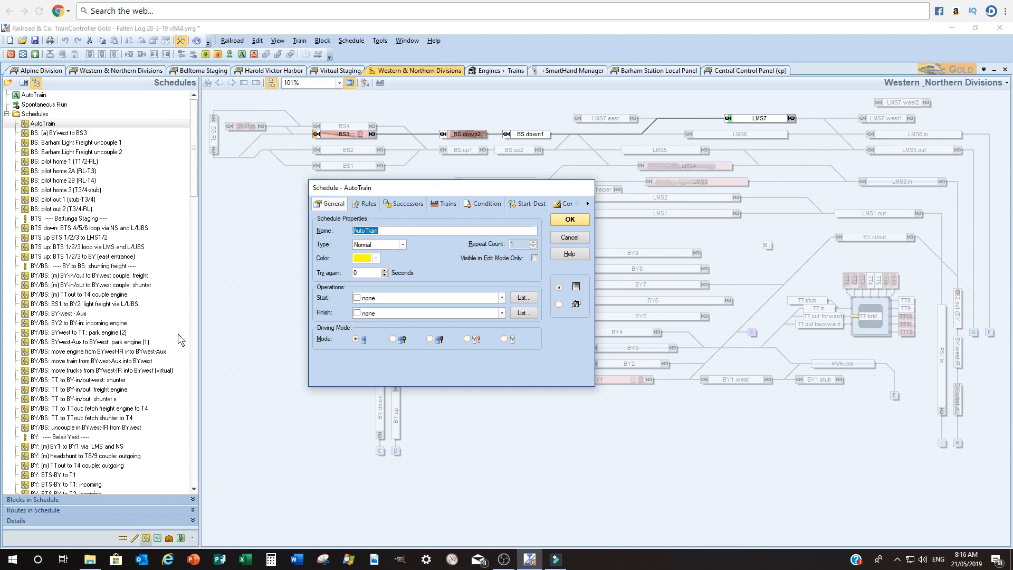
click(369, 203)
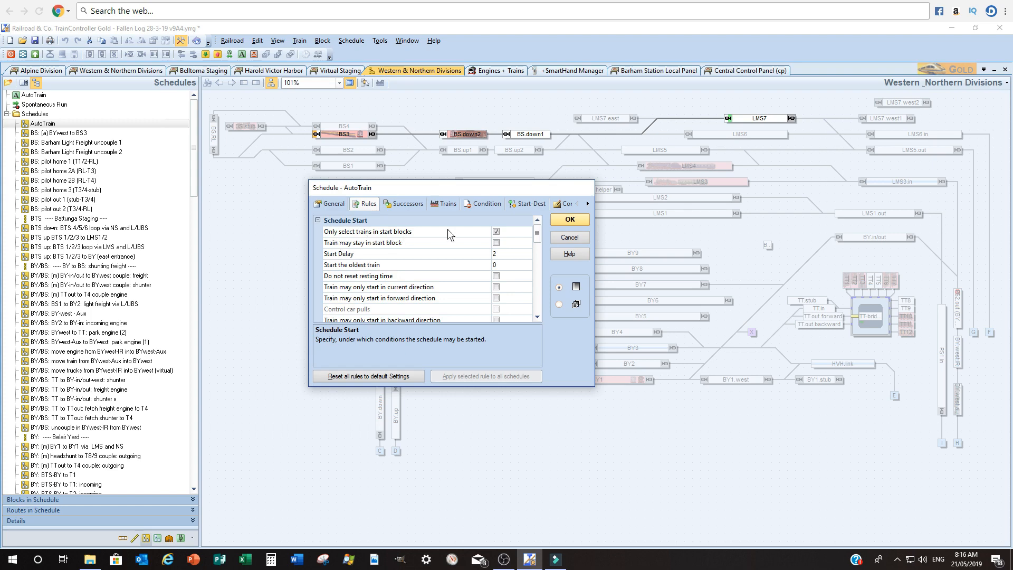
click(419, 232)
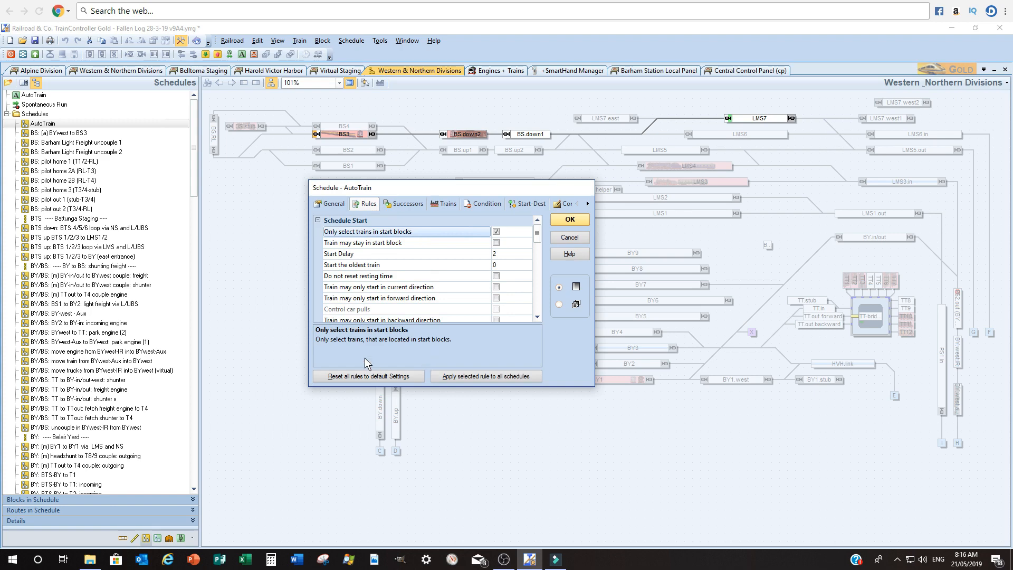
click(496, 243)
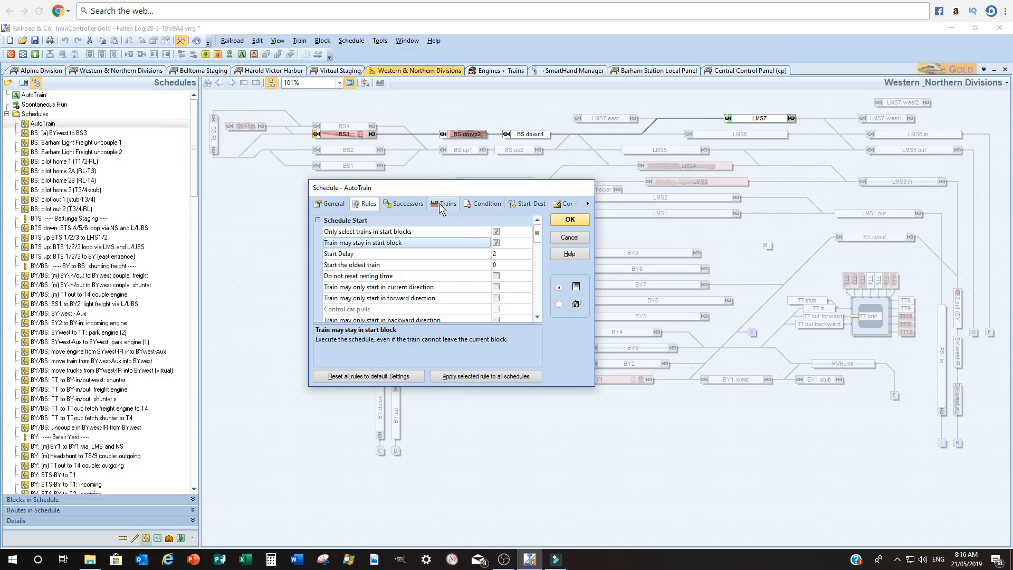
Add Railcar 1 as the allowed train for the AutoTrain schedule and confirm
click(439, 204)
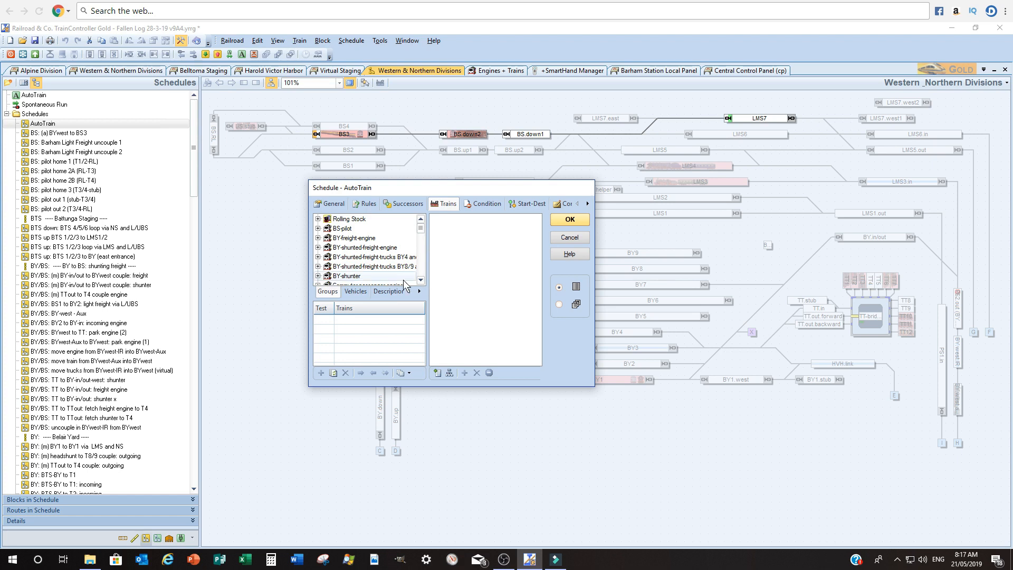
click(422, 243)
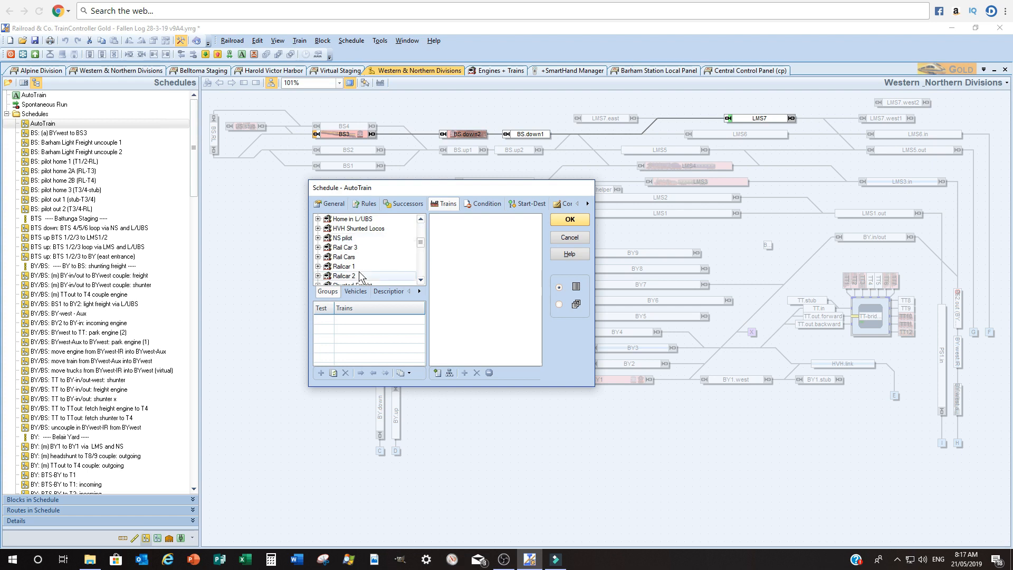
double_click(344, 268)
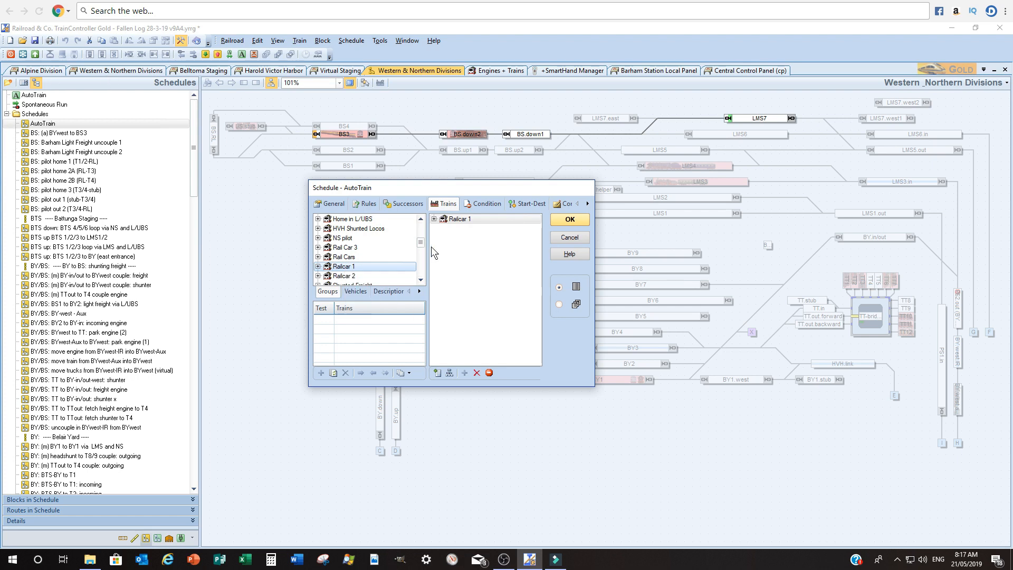
click(430, 223)
click(342, 206)
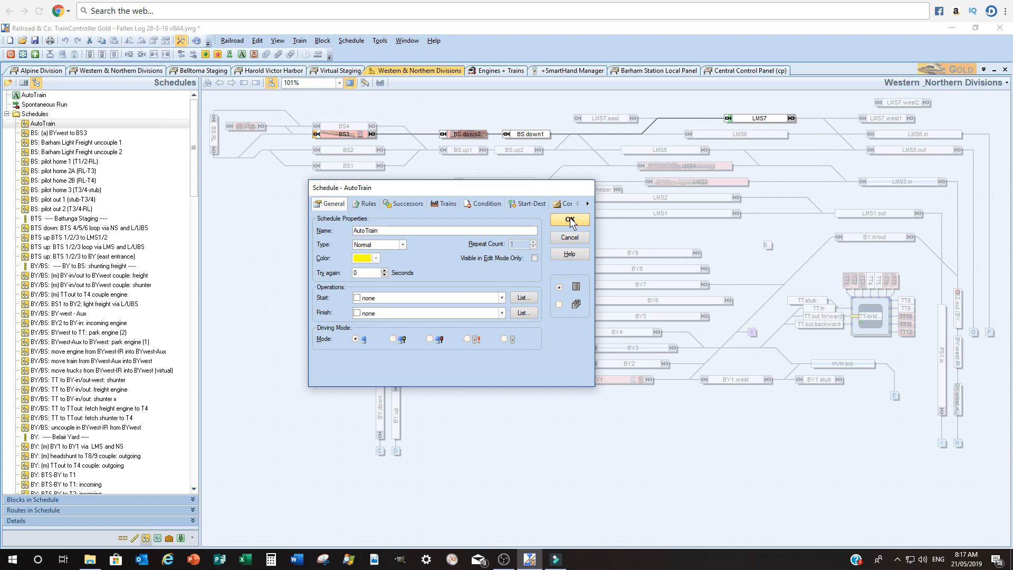
click(569, 218)
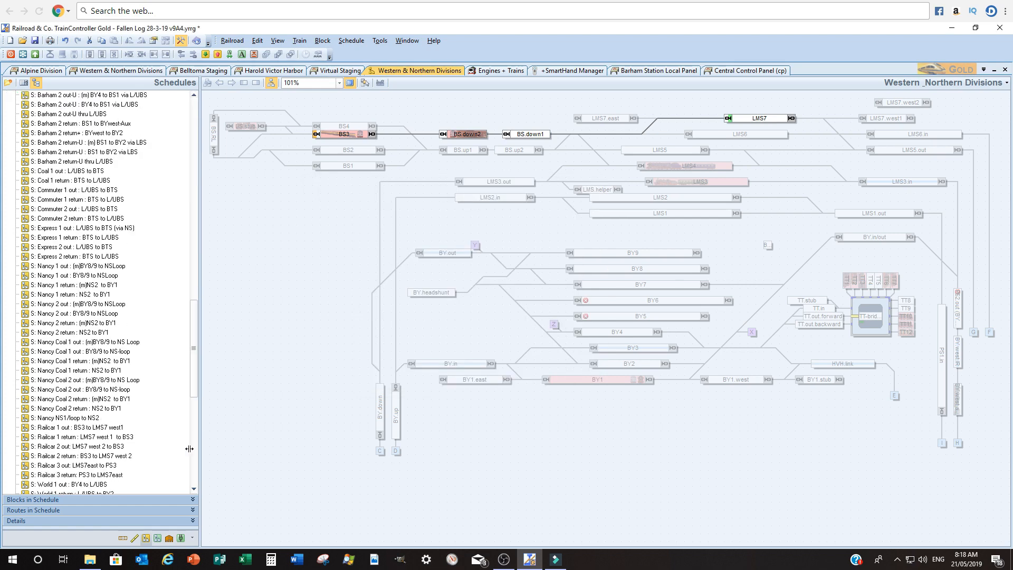
Open the schedule S: Railcar 1 out : BS3 to LMS7 west1 and review its finish operations list
click(62, 427)
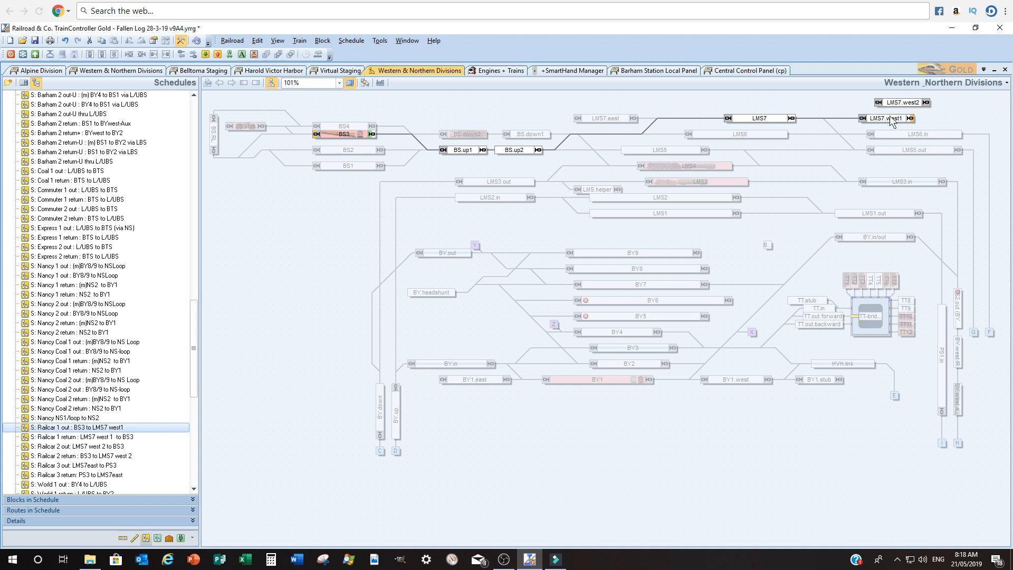
click(138, 456)
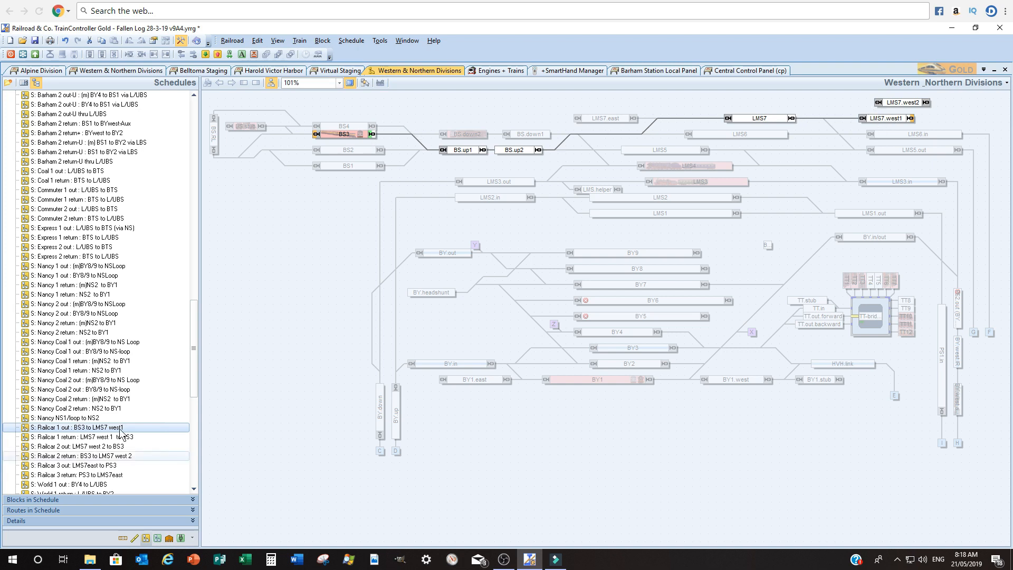
click(120, 427)
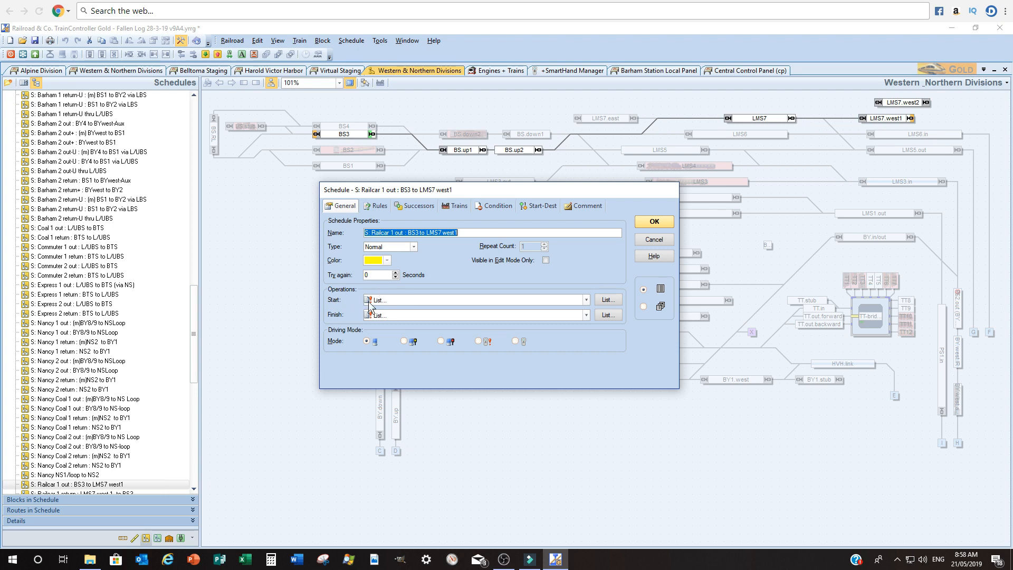
click(606, 318)
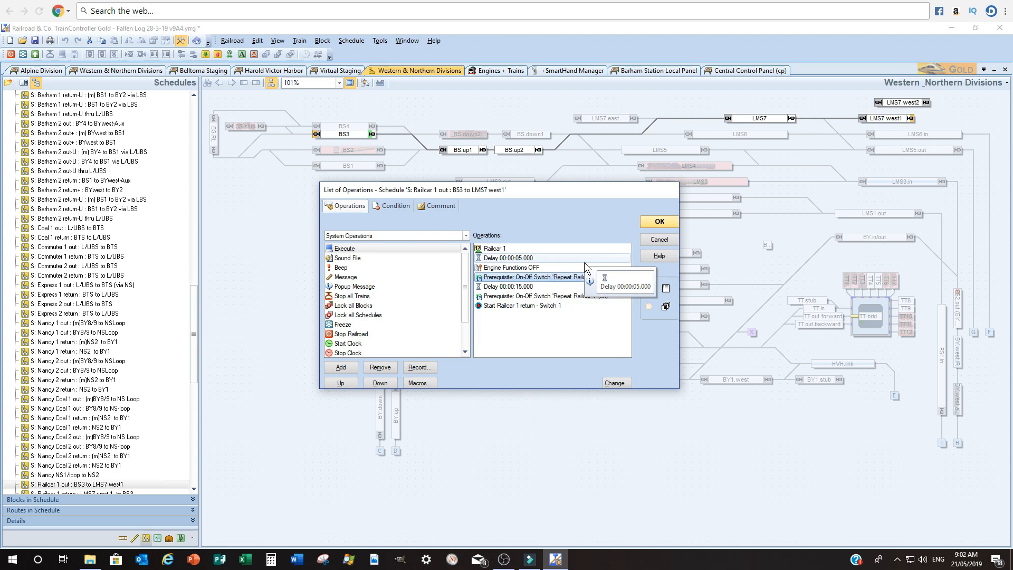
click(659, 223)
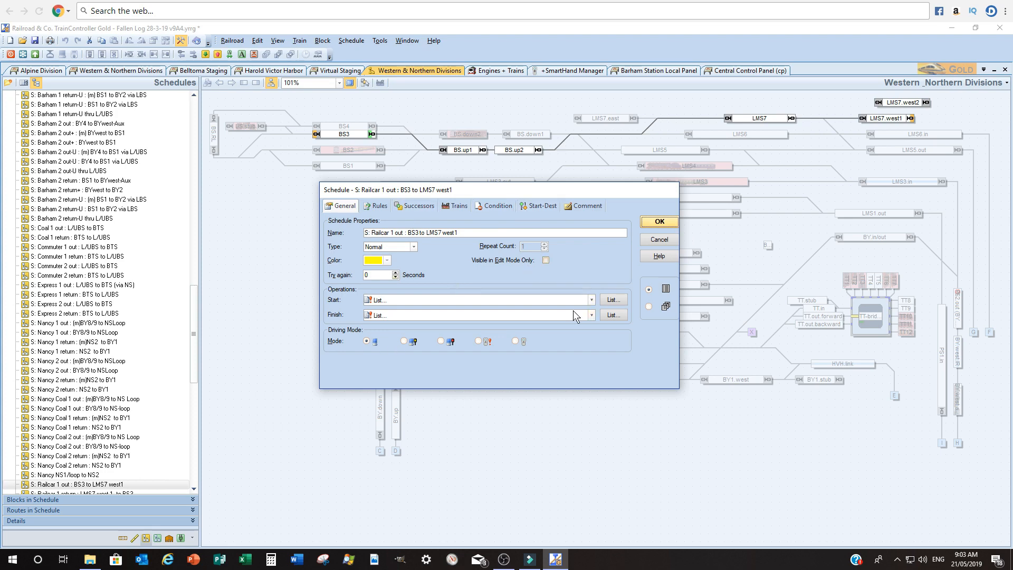
click(659, 223)
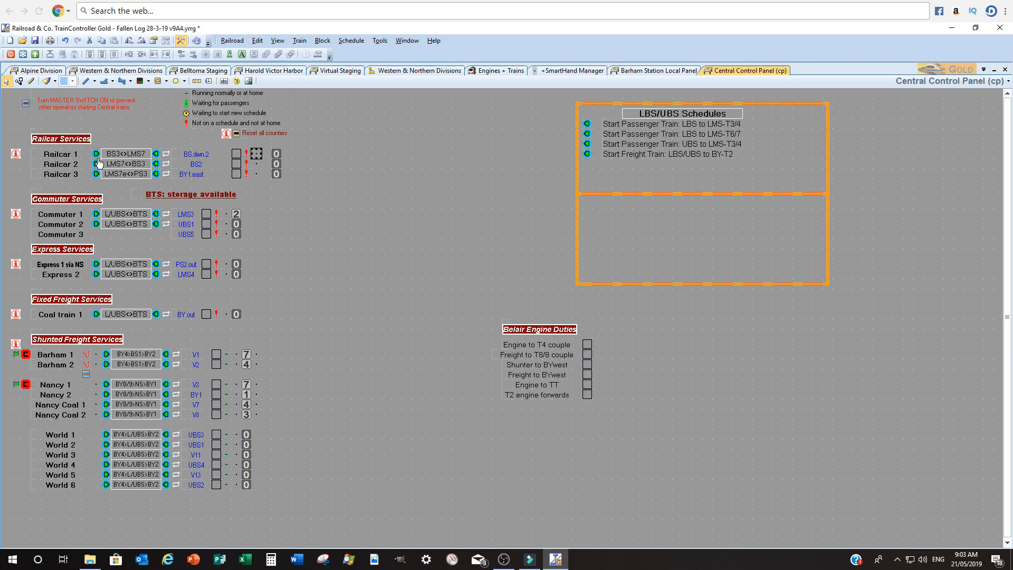
Open the Railcar 1 start schedule button's properties, review its connection settings and close the dialog
click(98, 154)
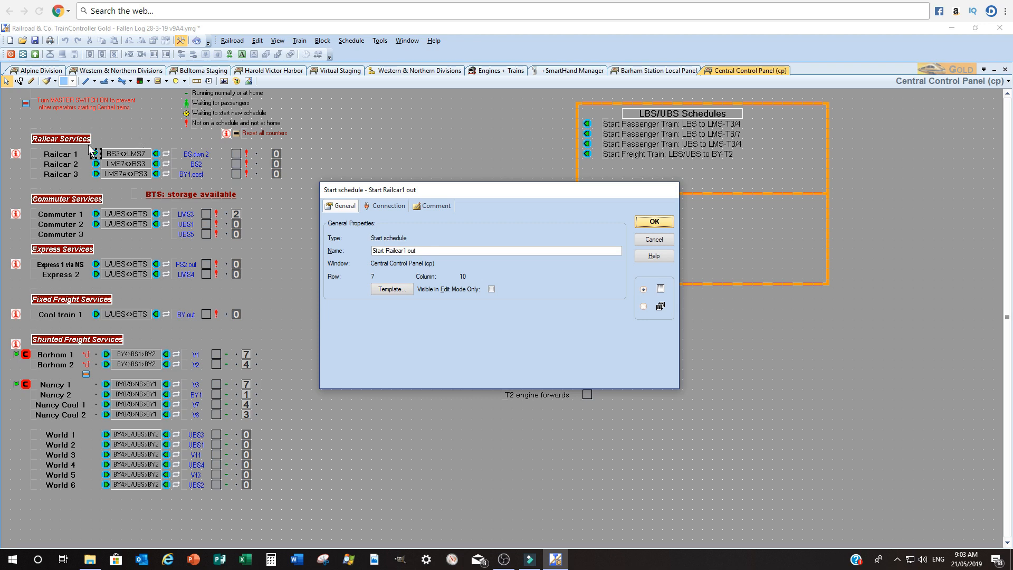
click(395, 209)
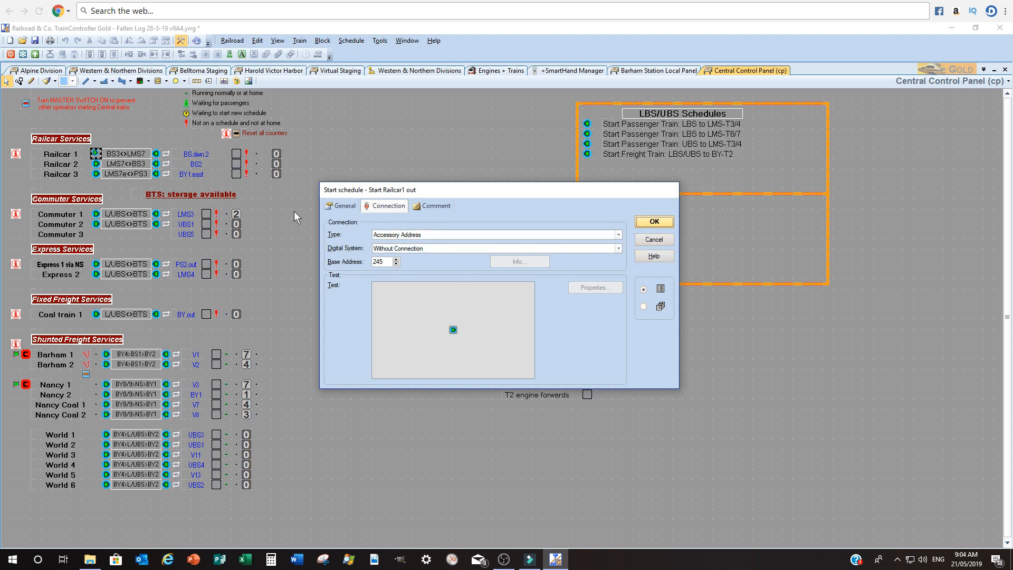
click(157, 68)
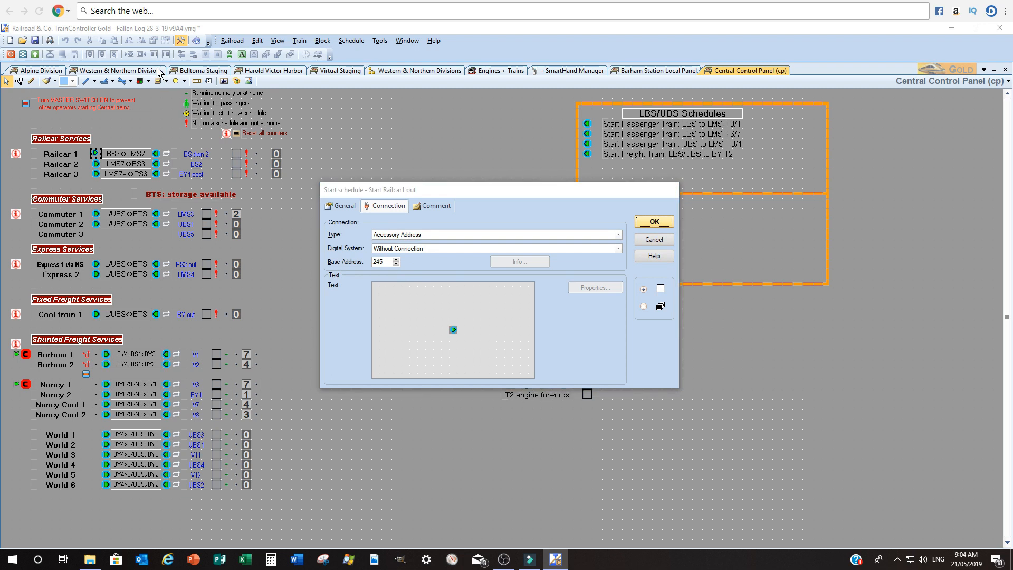
click(648, 221)
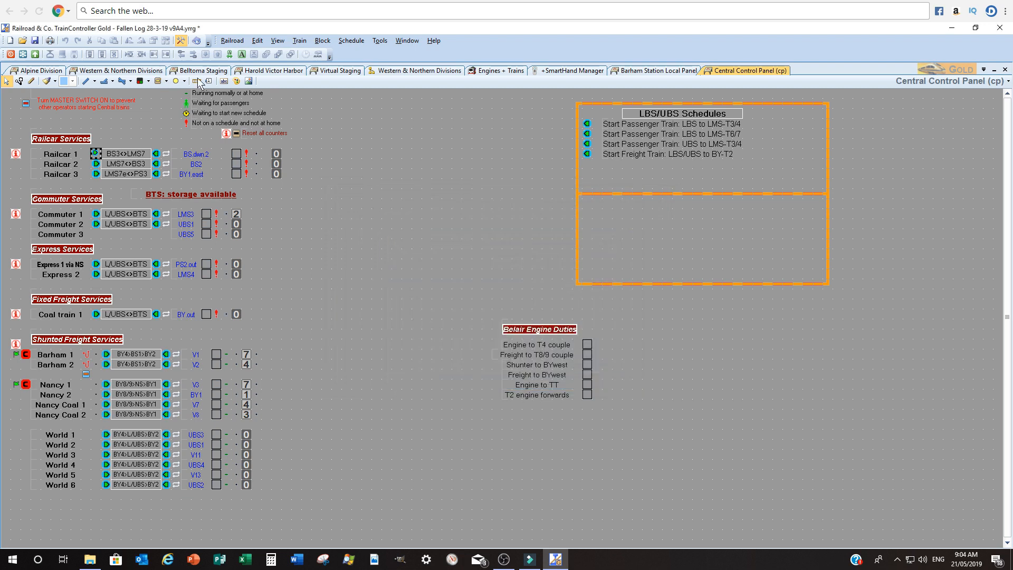
On the Western & Northern Divisions panel, open the Search next free turnout's properties and check its connection address
click(124, 72)
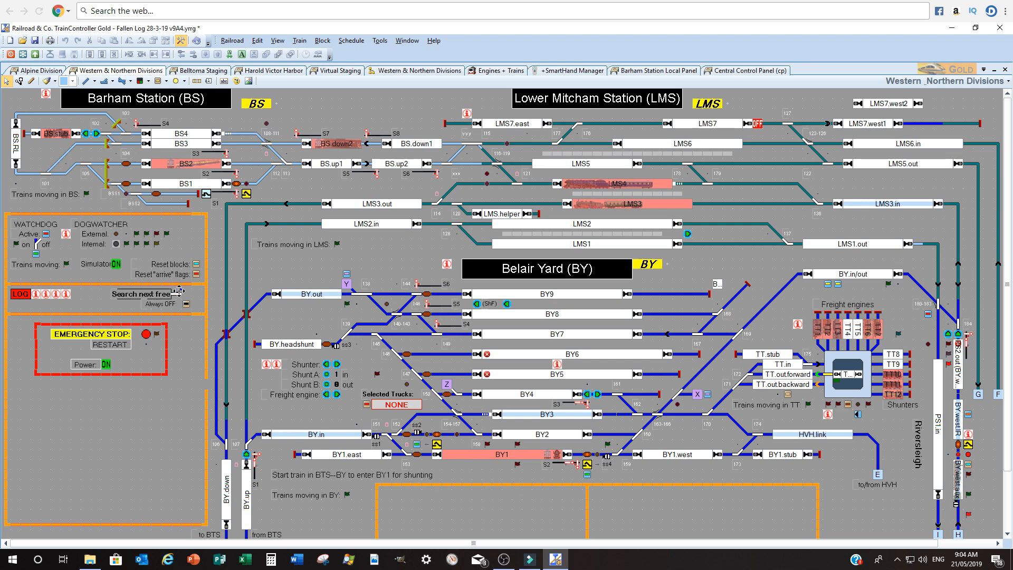
double_click(179, 291)
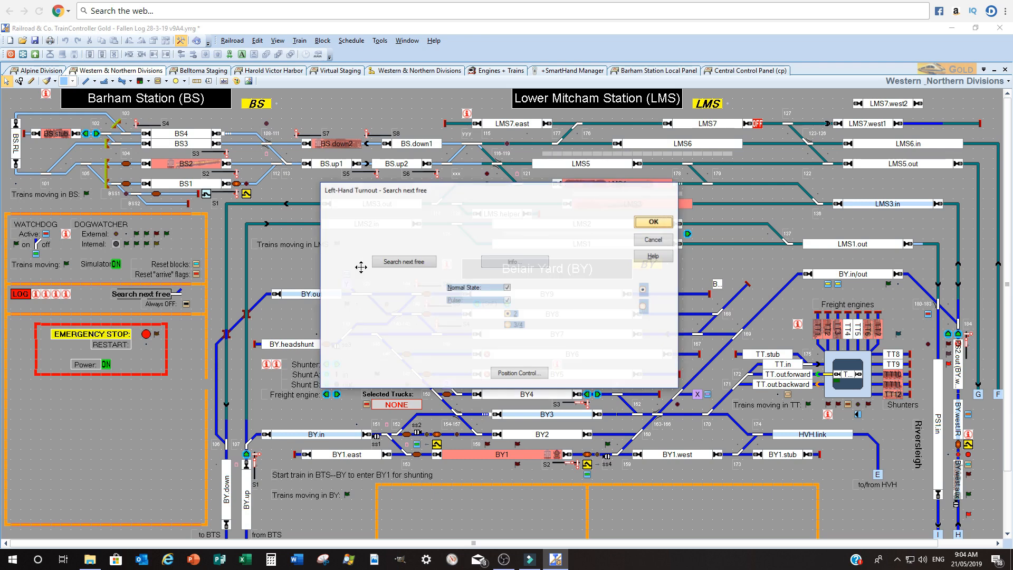
click(390, 262)
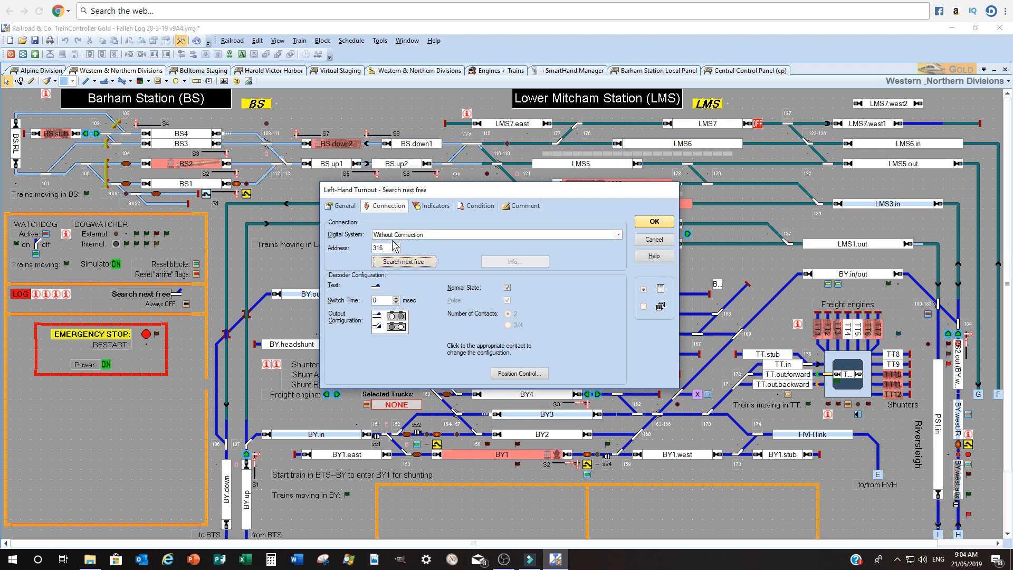
click(657, 224)
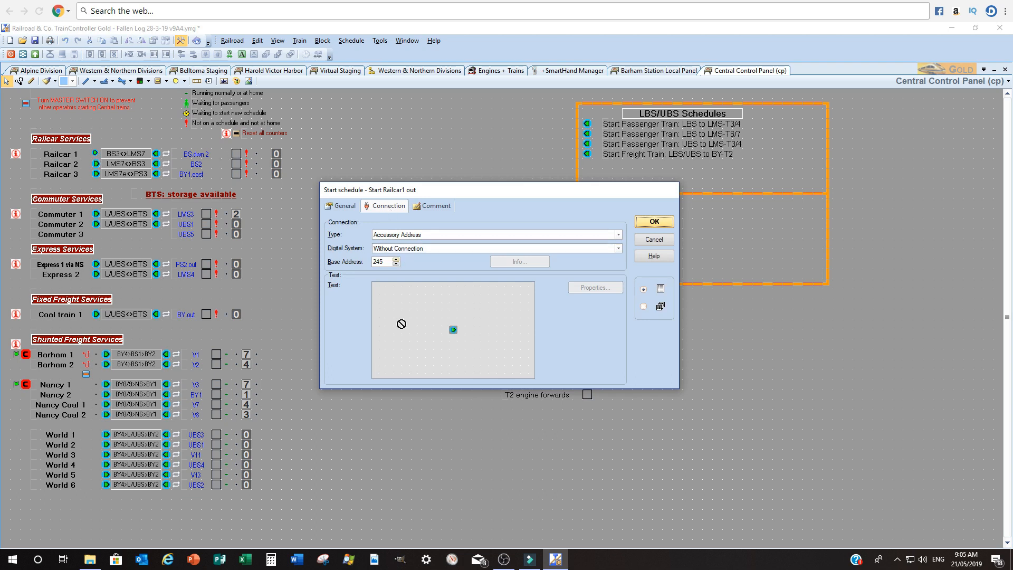
Open the Start Railcar1 out switch's accessory properties and review the operations for its operating states
click(454, 331)
key(Escape)
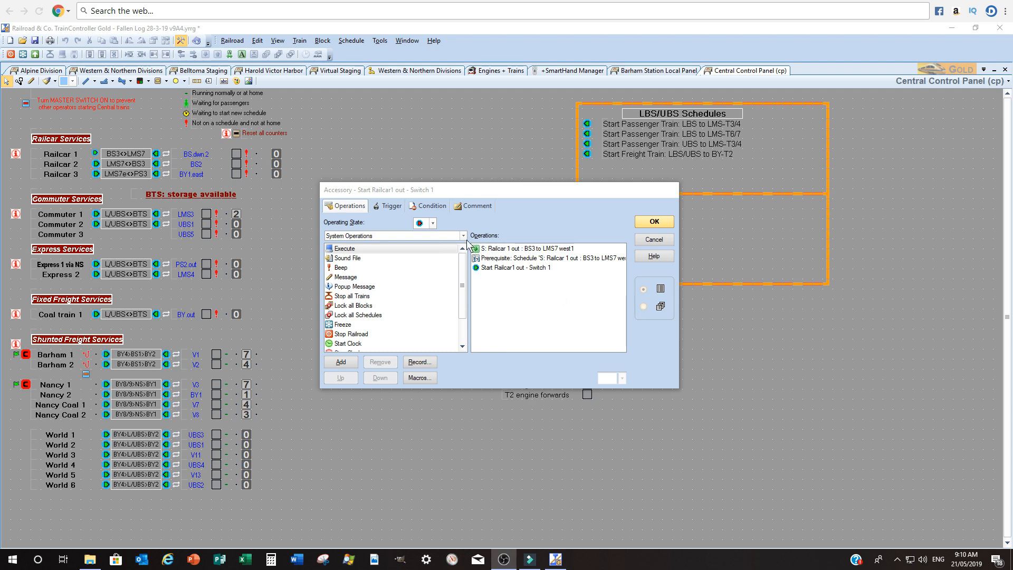
click(432, 224)
click(429, 236)
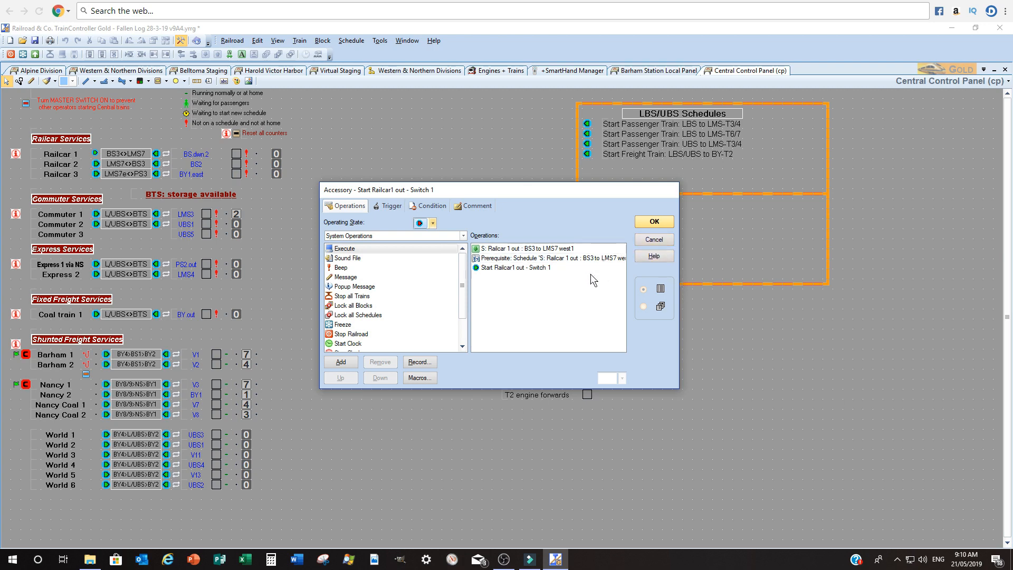
Review the switch's triggers for state 2, then examine its conditions
click(388, 206)
click(433, 223)
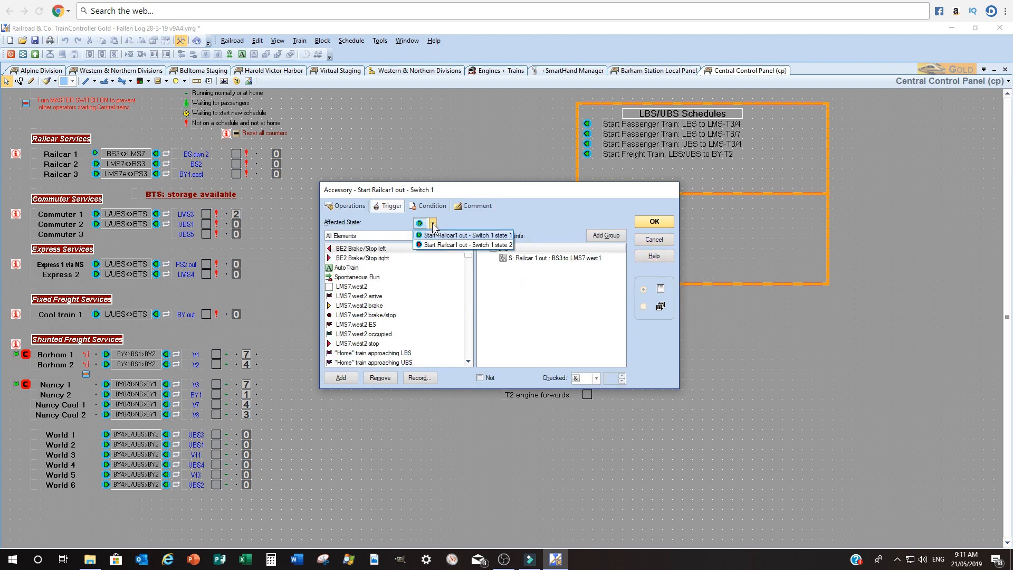
click(434, 245)
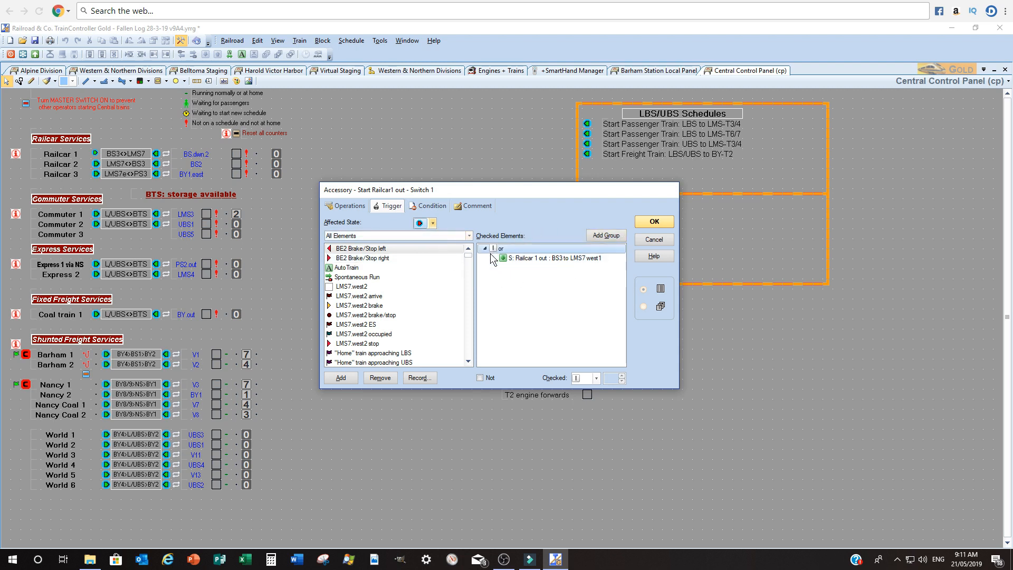
mouse_move(540, 258)
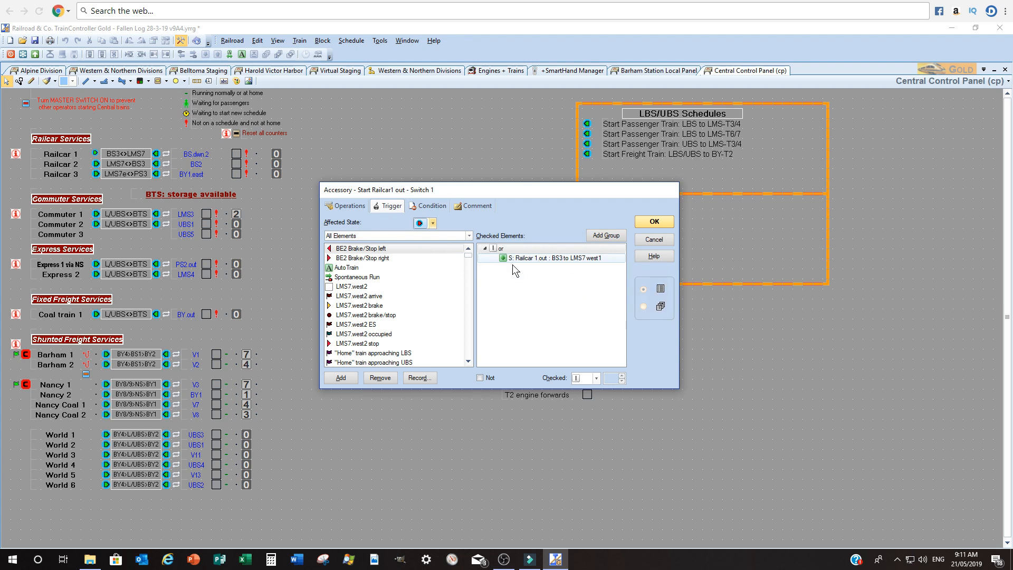
click(499, 248)
click(440, 209)
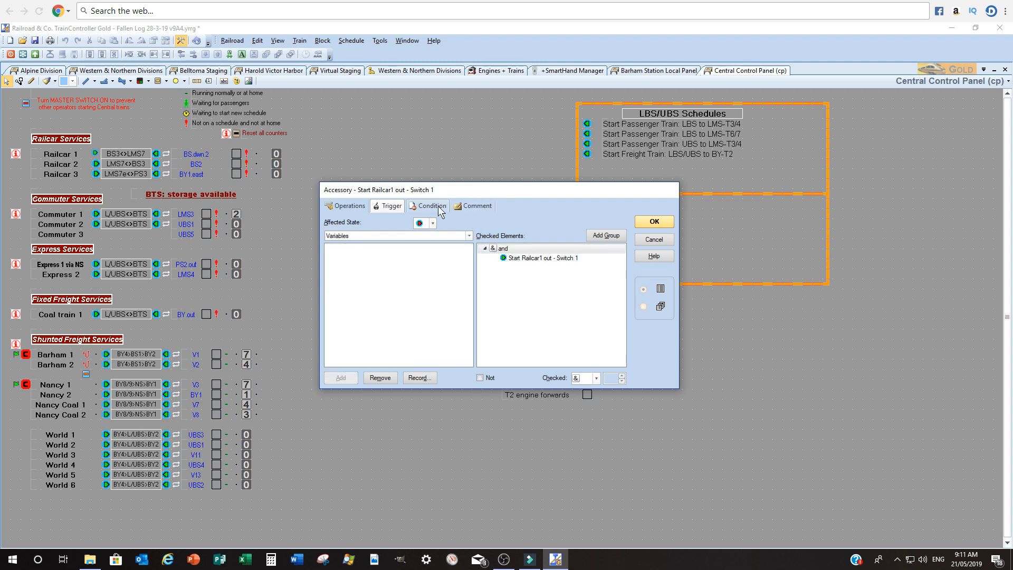